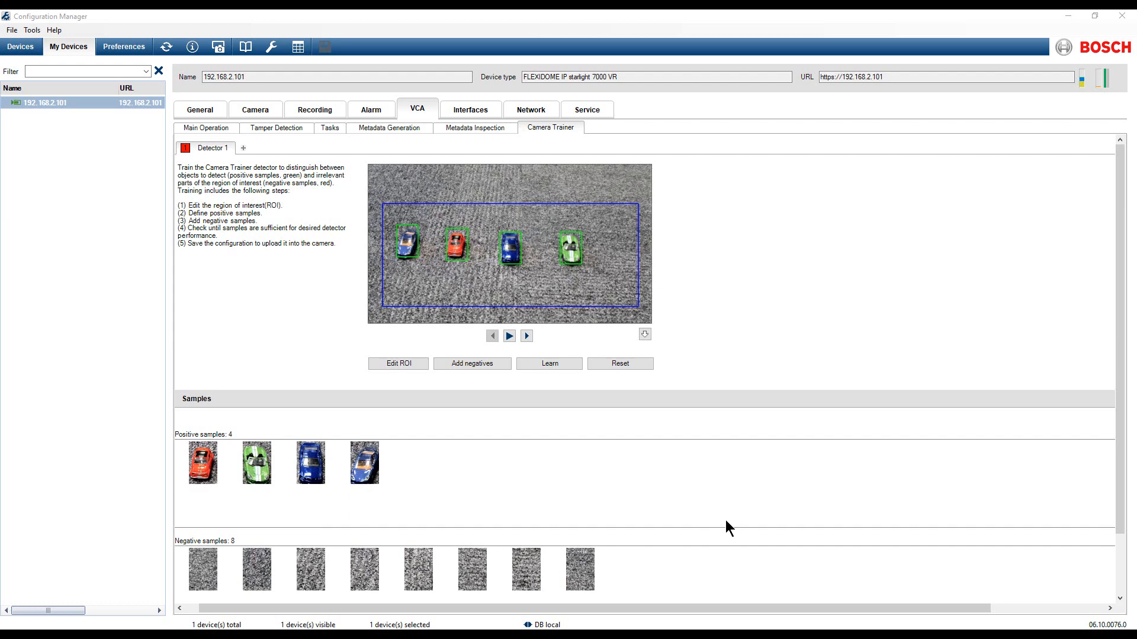
Step: Create a new 'Positive samples' folder inside the Camera Trainer folder
left_click(1095, 17)
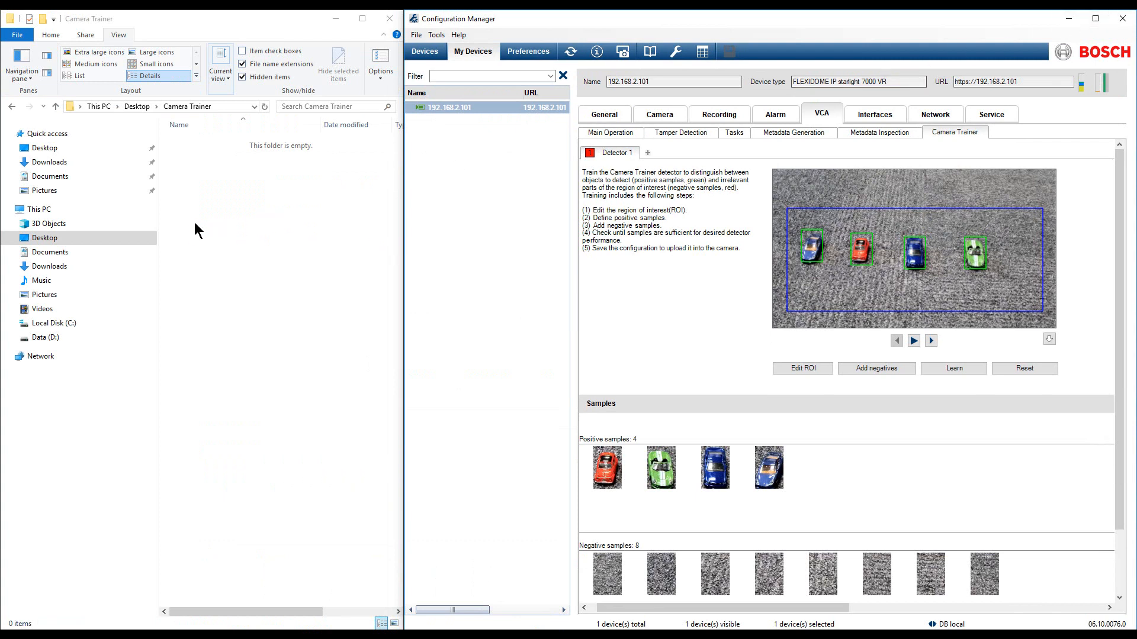
left_click(193, 206)
right_click(193, 206)
mouse_move(222, 346)
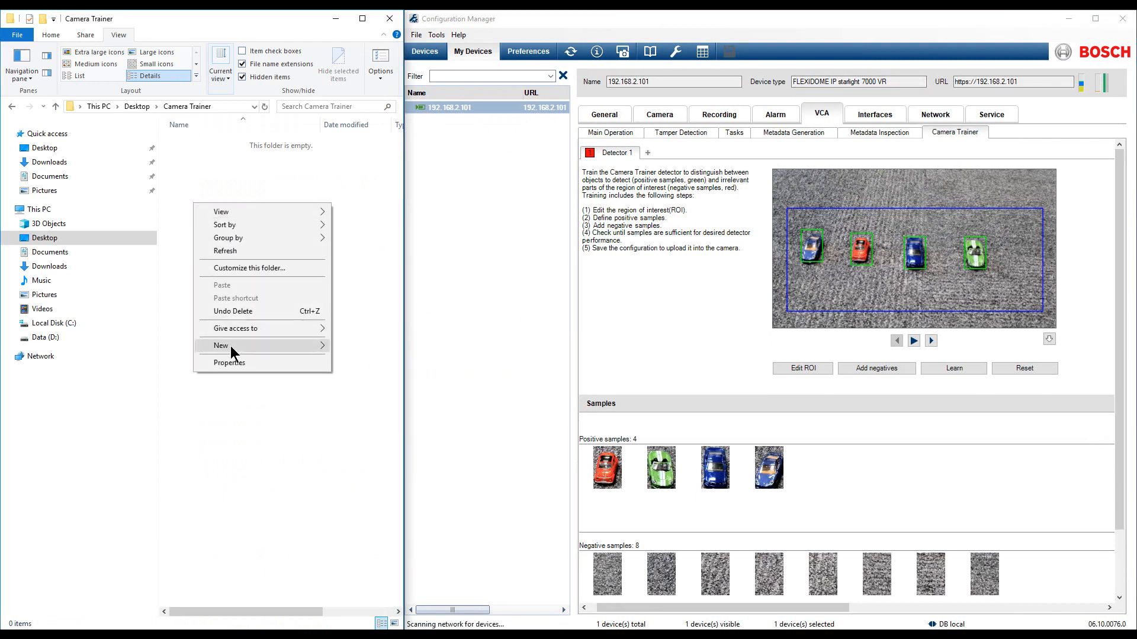
left_click(367, 348)
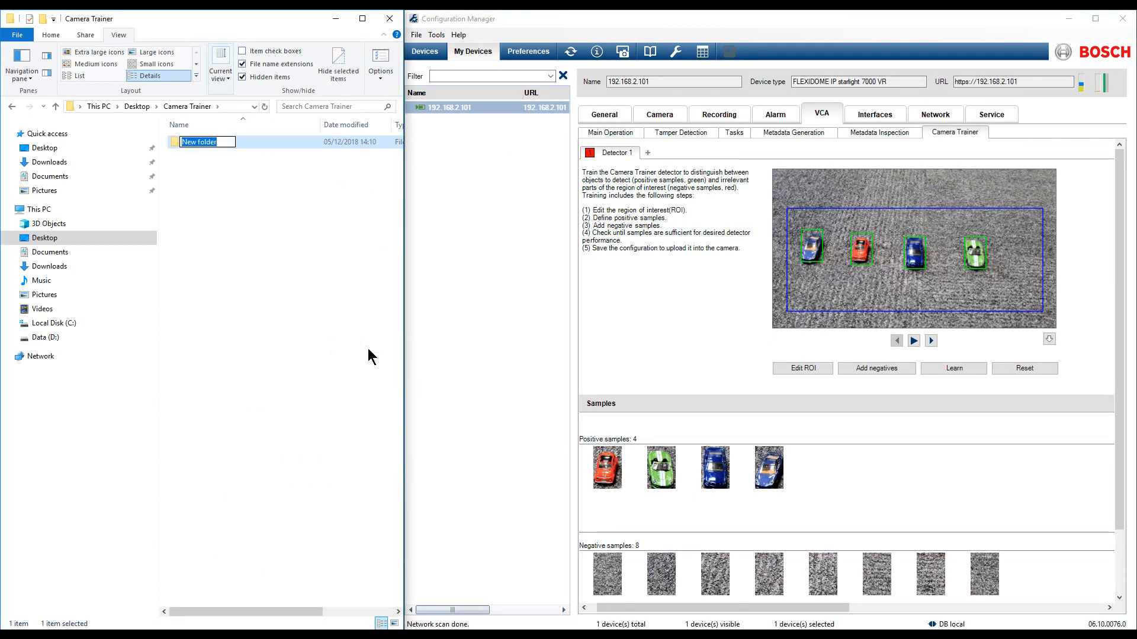
type("Pos")
type("itive ")
type("samples")
key("Return")
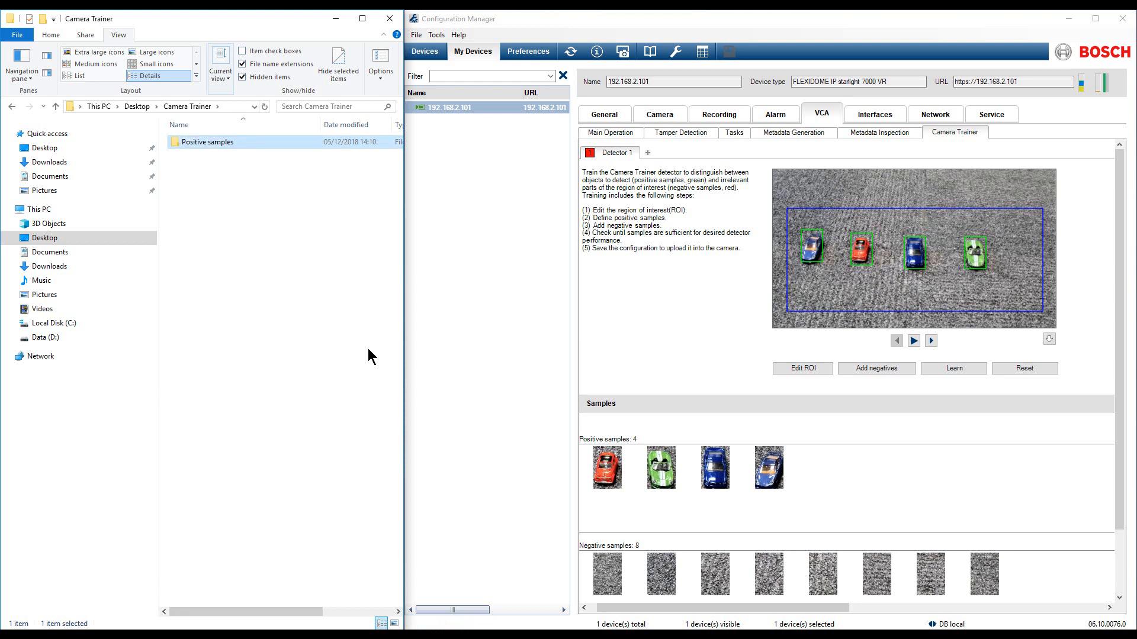
Step: Copy the four positive car samples (sample-10 to sample-13) into Positive samples and view them
left_click(606, 468)
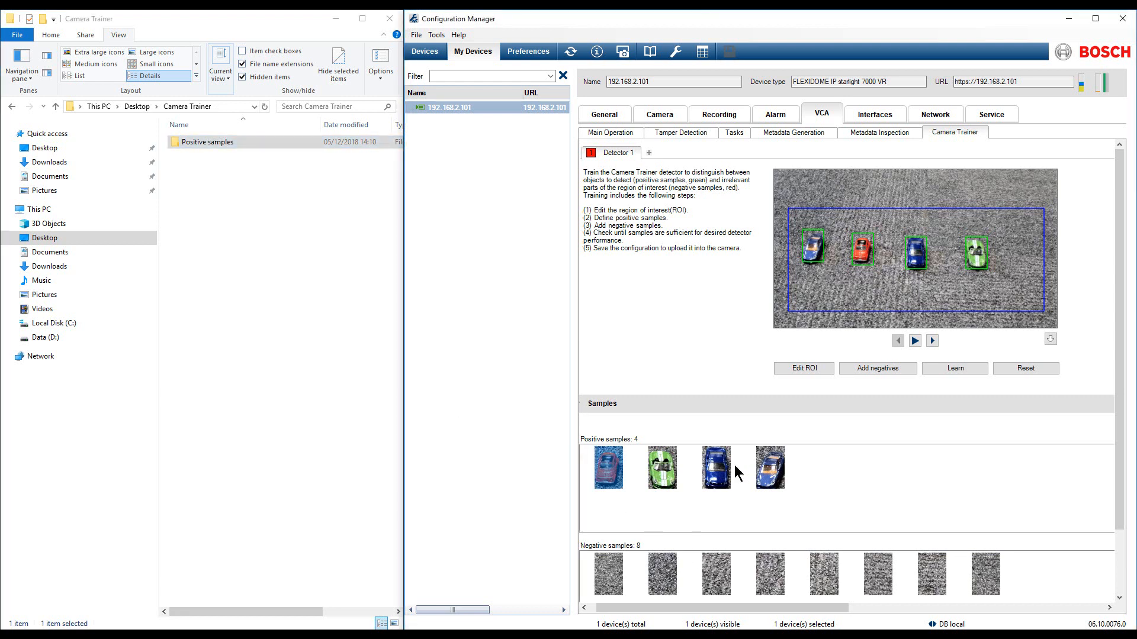
left_click(770, 471, "shift")
mouse_move(770, 470)
left_mouse_down()
mouse_move(222, 206)
mouse_move(214, 146)
left_mouse_up()
double_click(211, 143)
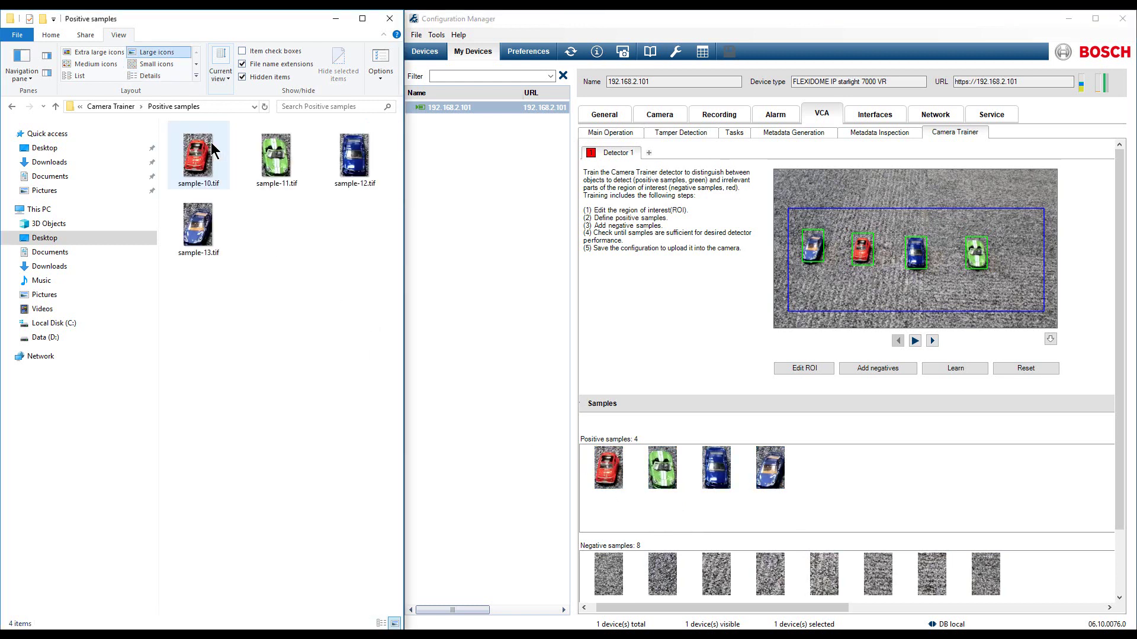
Step: Create a new 'Negative samples' folder inside the Camera Trainer folder
left_click(110, 108)
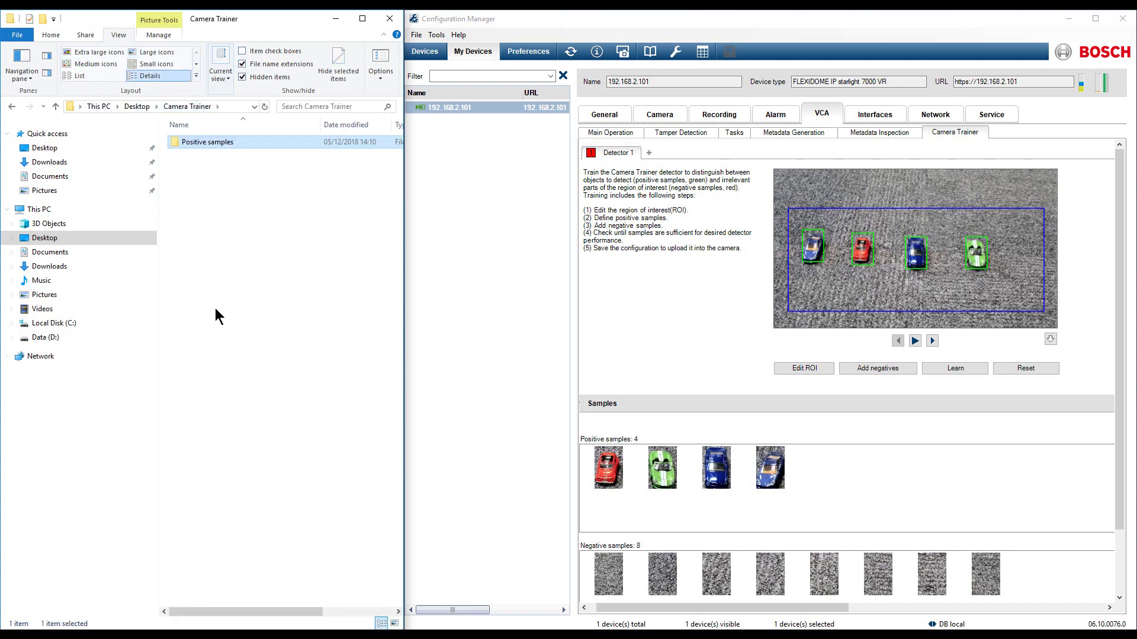
right_click(239, 254)
mouse_move(275, 396)
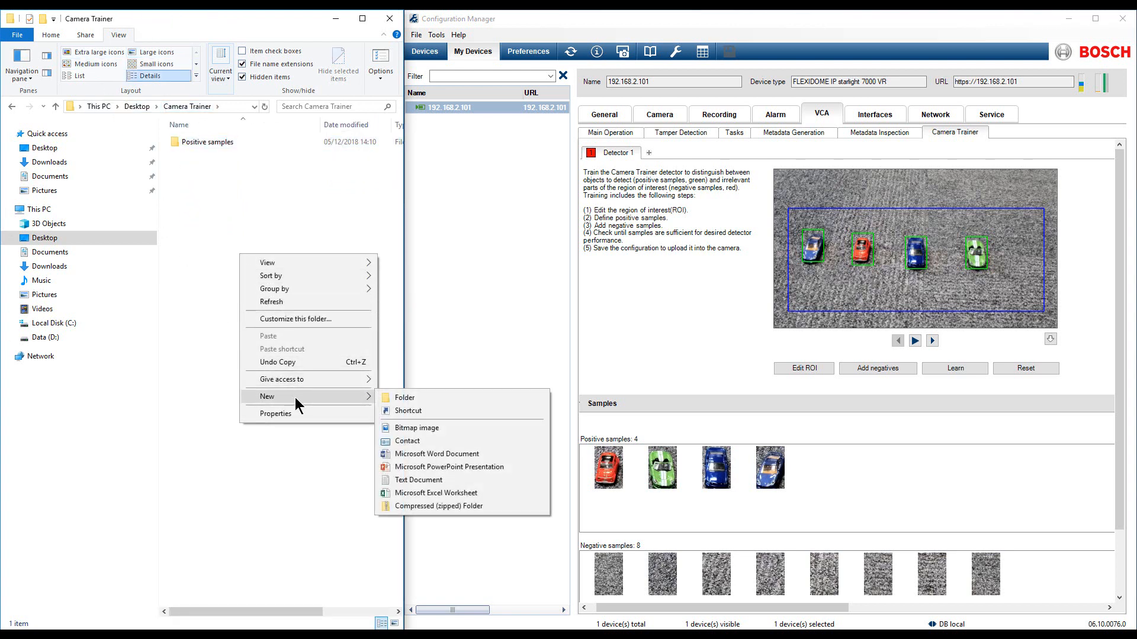
left_click(399, 398)
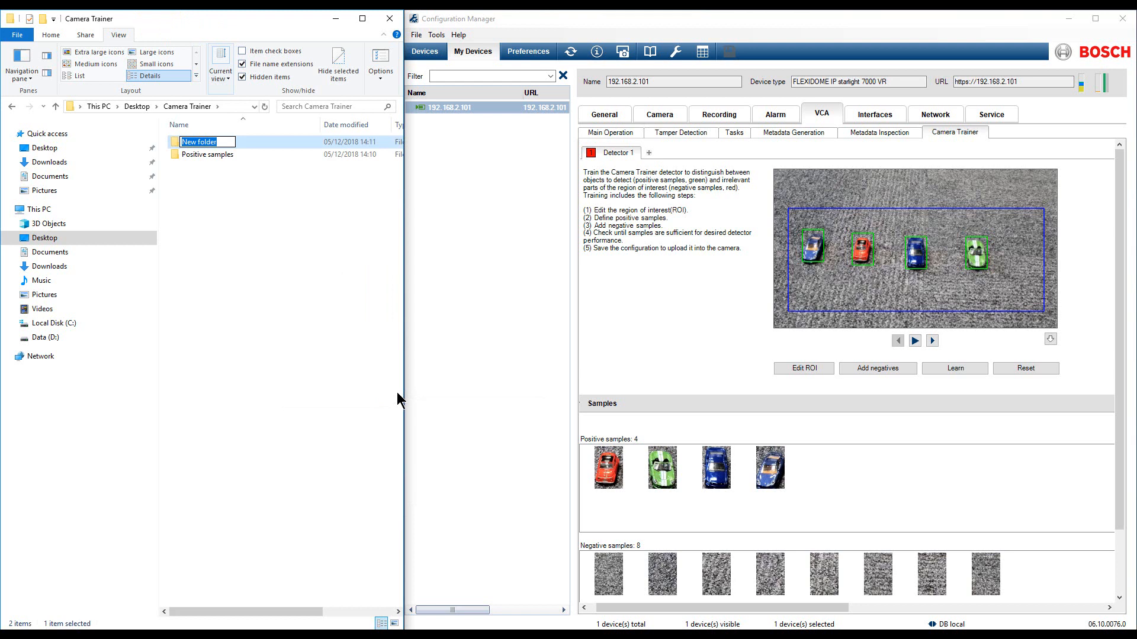
type("Negat")
type("ive sa")
type("mples")
key("Return")
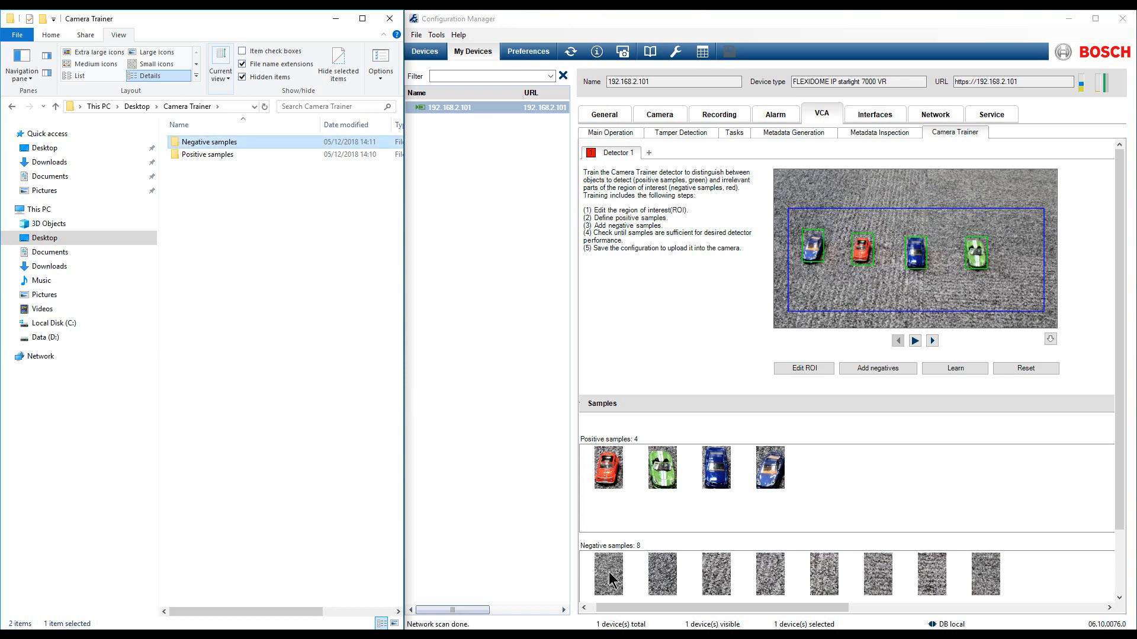
Step: Copy the eight grey negative samples into Negative samples and view them
left_click(611, 579)
left_click(988, 546, "shift")
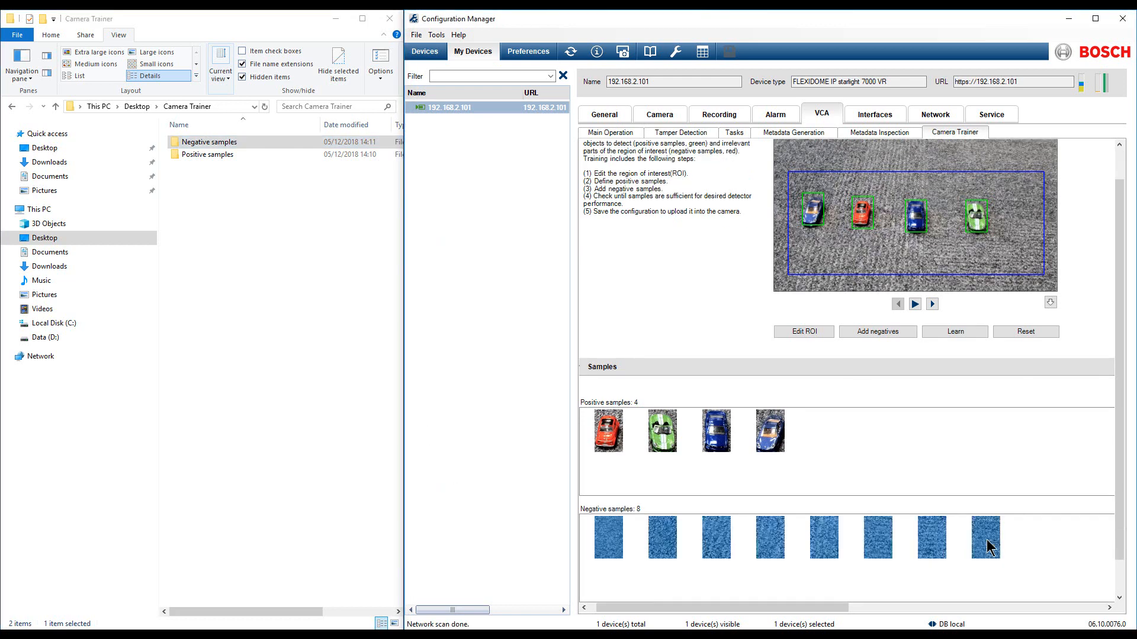
left_click_drag(610, 539, 228, 147)
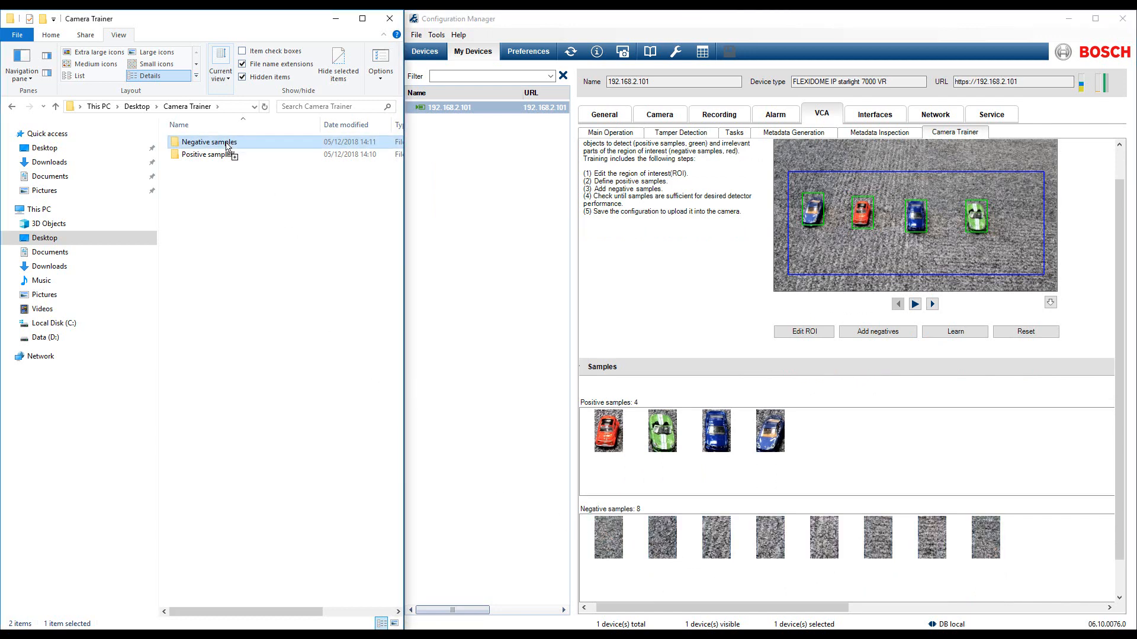
double_click(228, 144)
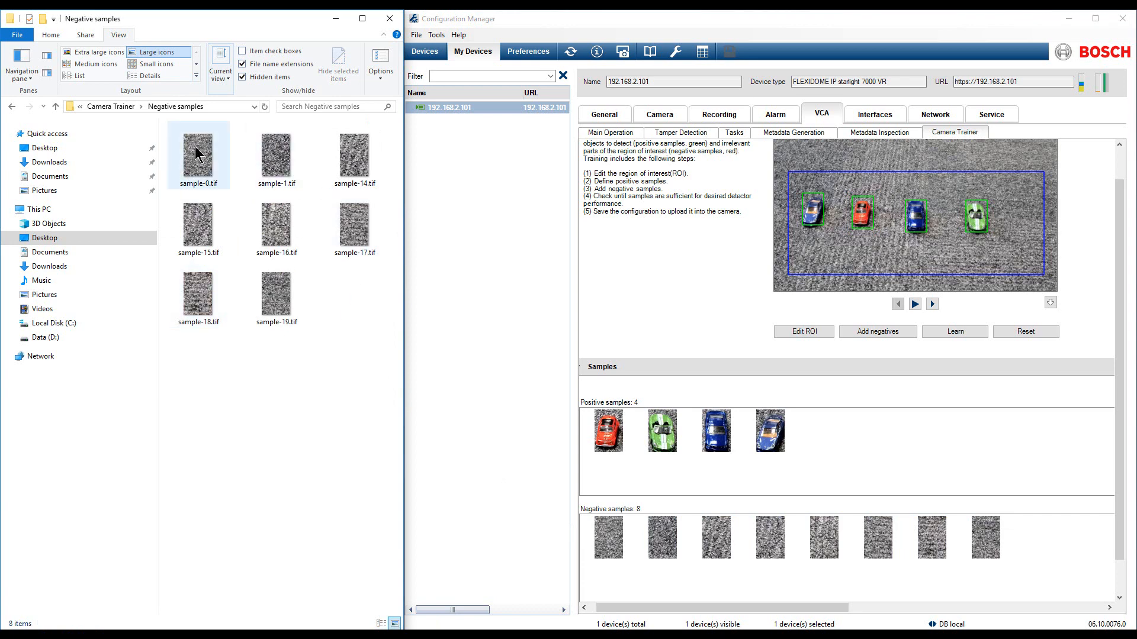
Step: Reset the VCA configuration to factory defaults from Main Operation, leaving Camera Trainer empty
left_click(116, 106)
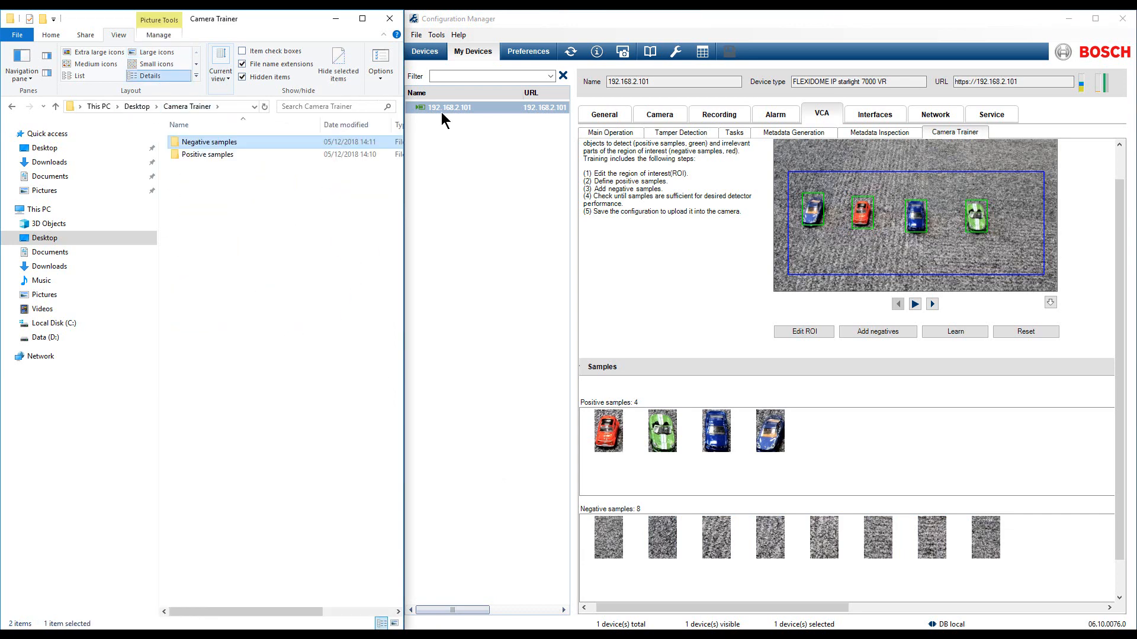
left_click(611, 134)
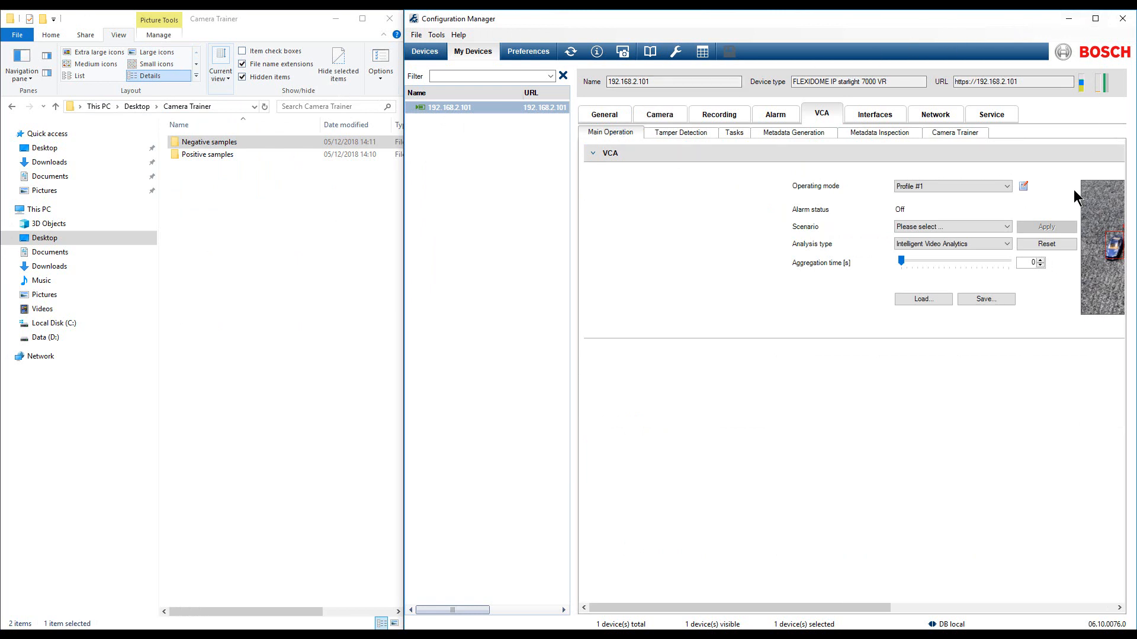
left_click(1095, 19)
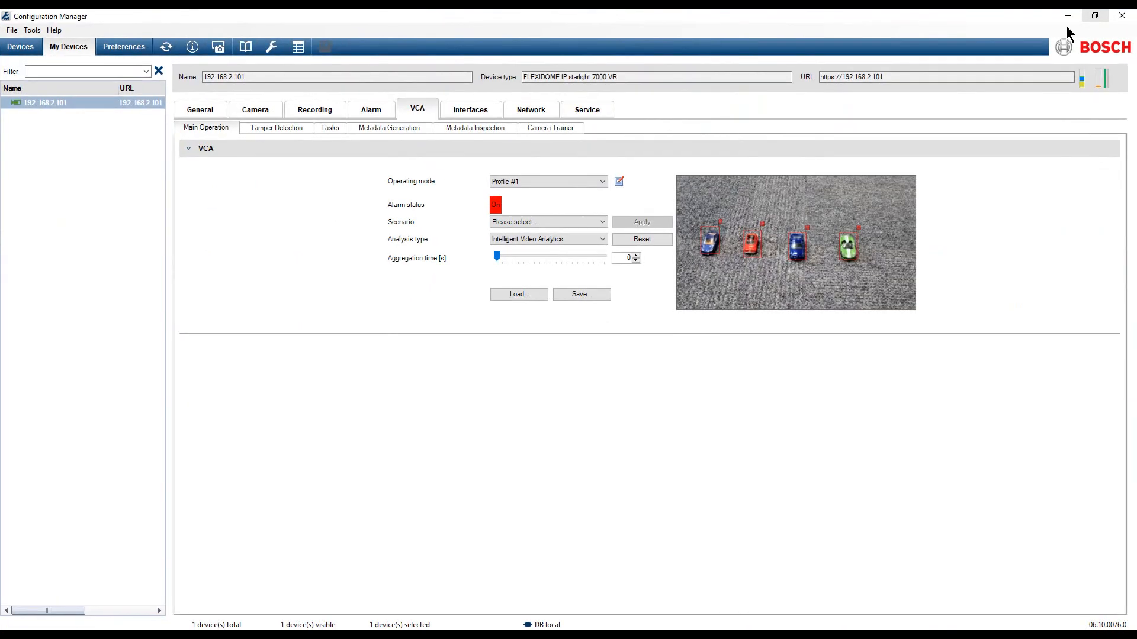
left_click(657, 245)
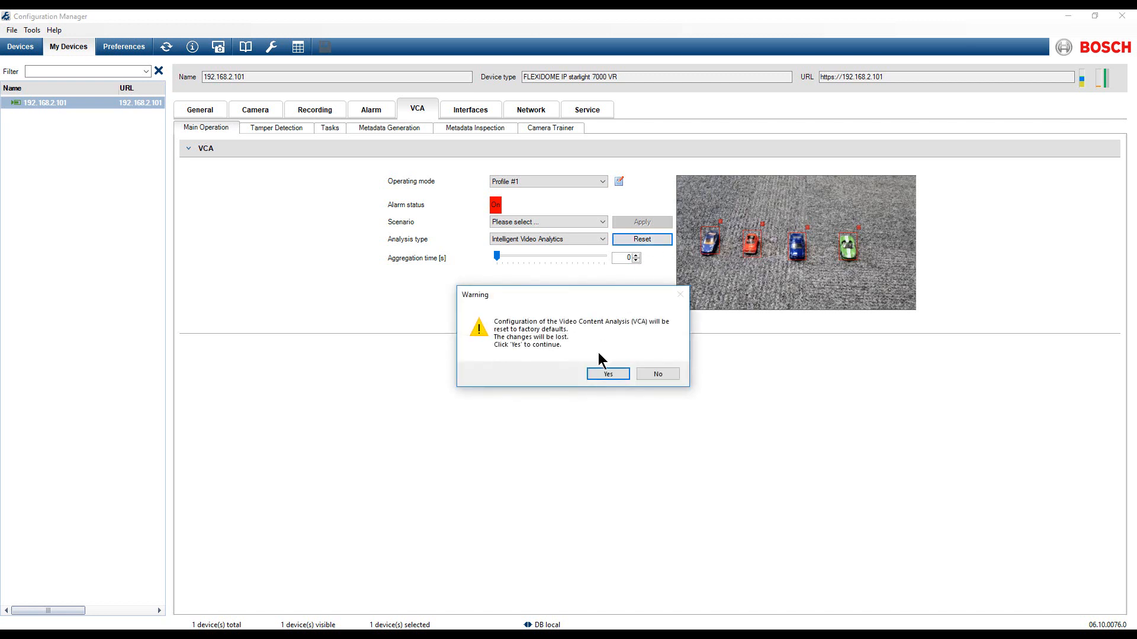
left_click(601, 374)
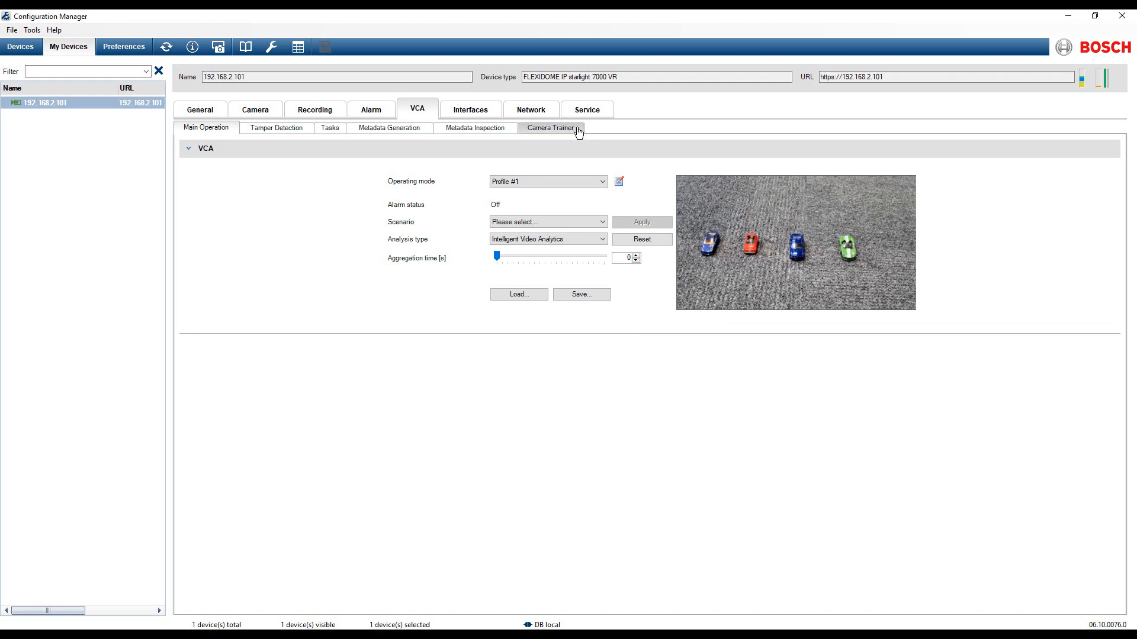
left_click(553, 127)
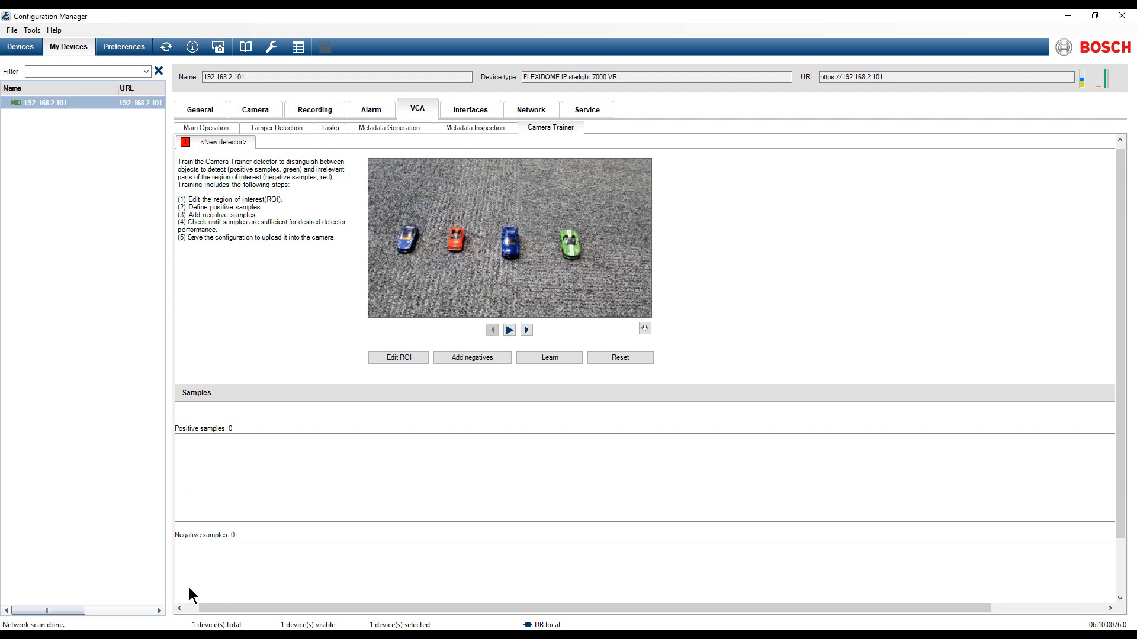
Step: Drag the four car .tif images from Positive samples into the detector's positive samples
left_click(1095, 16)
double_click(198, 156)
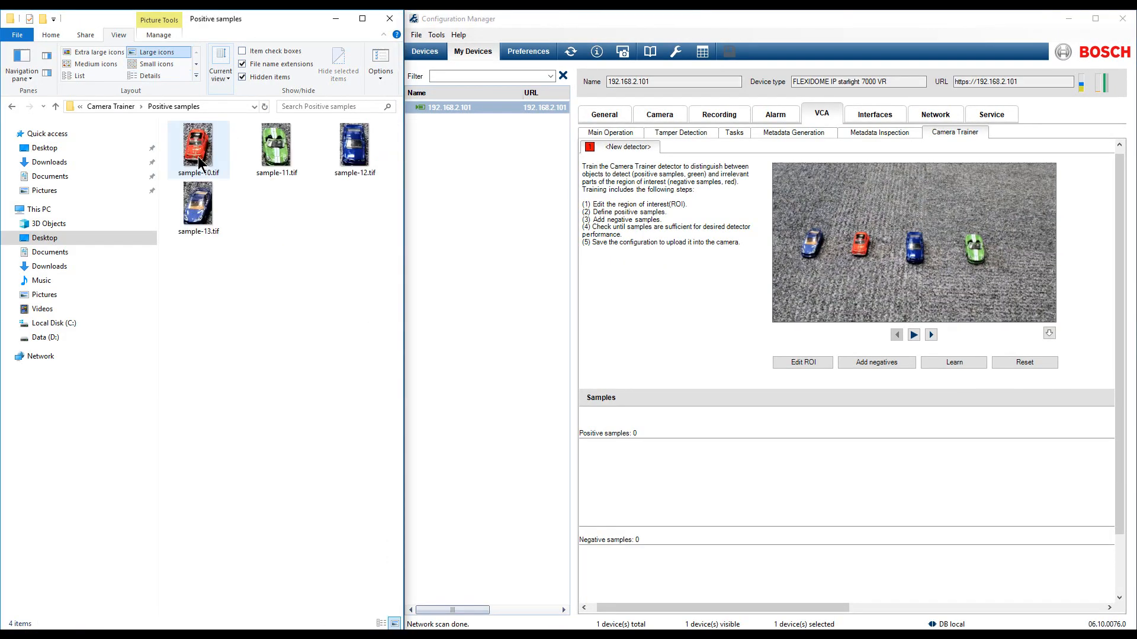
left_click(199, 147)
left_click(205, 212, "shift")
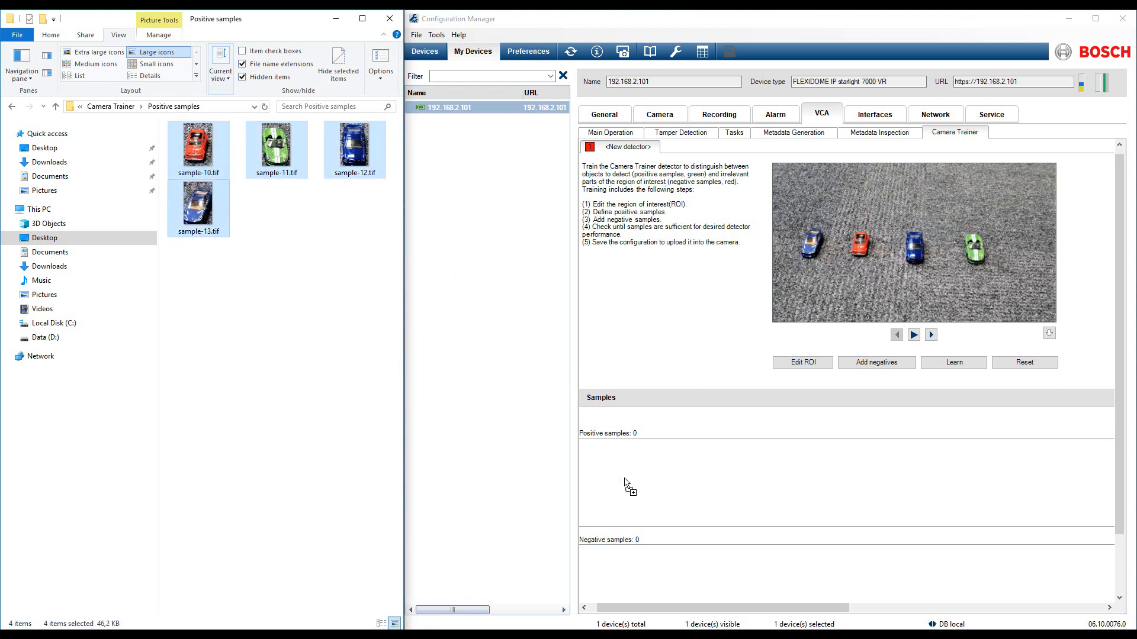
left_click_drag(207, 209, 626, 484)
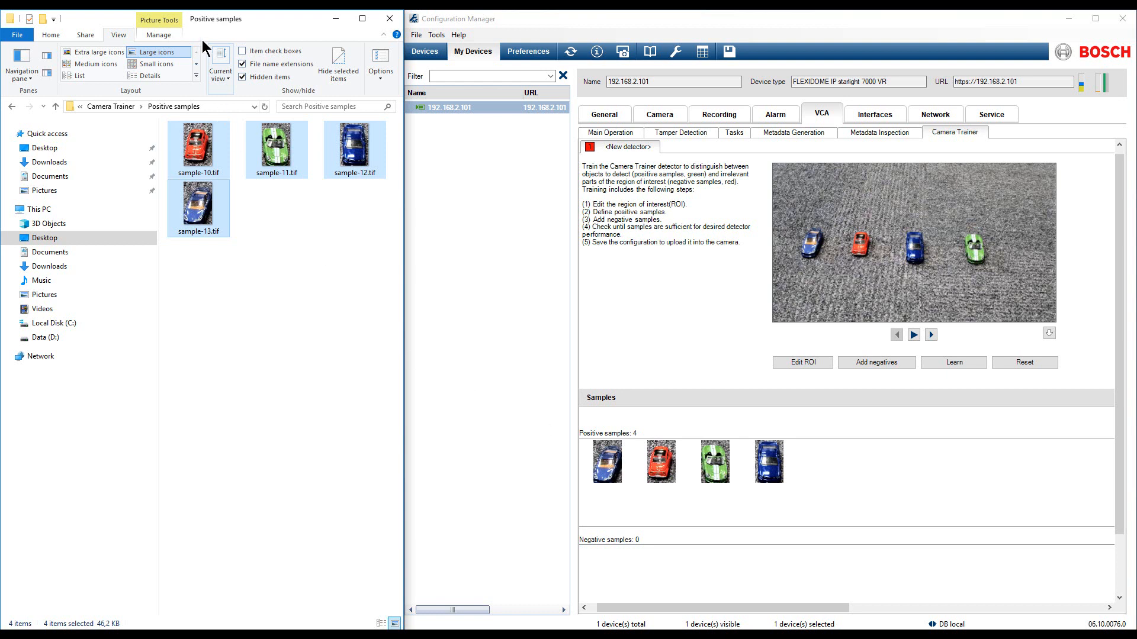
Step: Drag the eight grey .tif images from Negative samples into the detector's negative samples
left_click(113, 106)
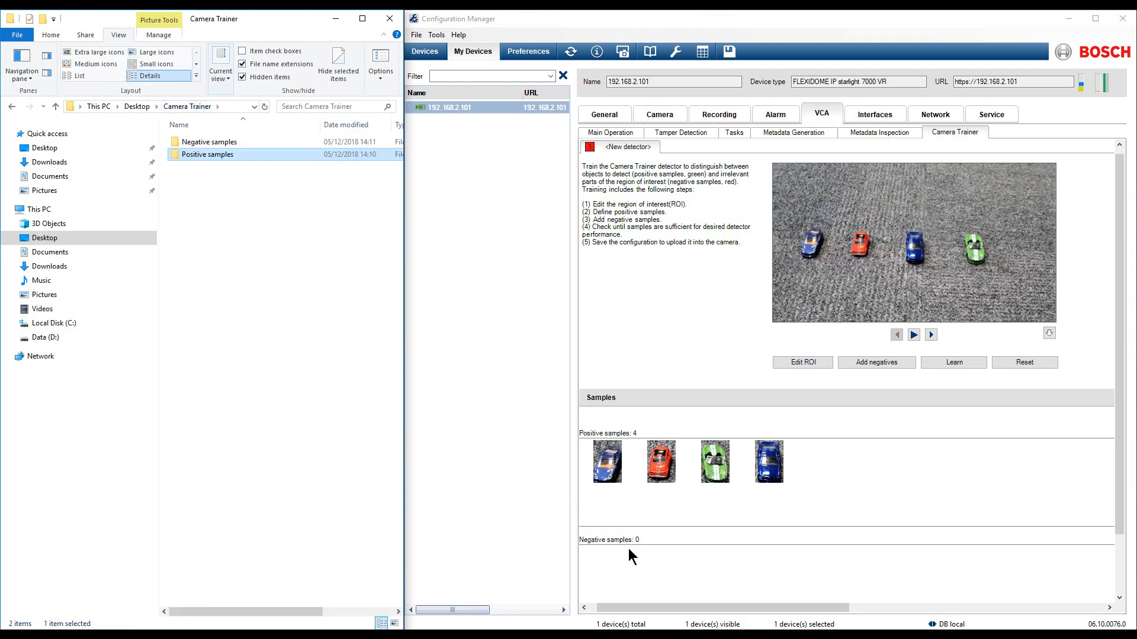
scroll(635, 557, "down", 1)
left_click(209, 143)
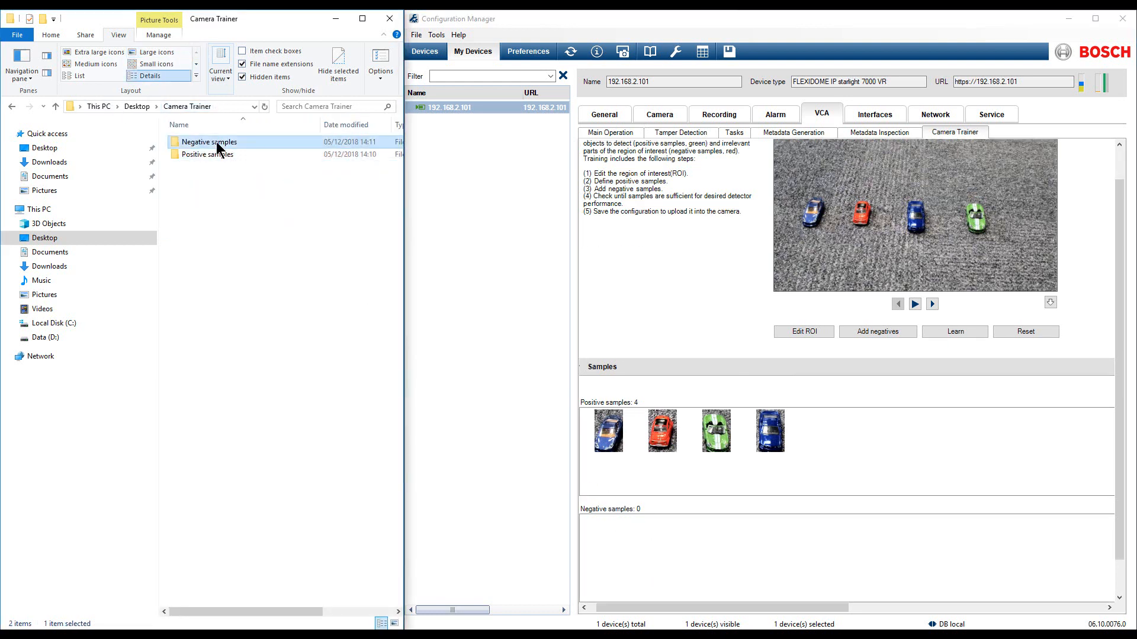
double_click(216, 146)
left_click(211, 139)
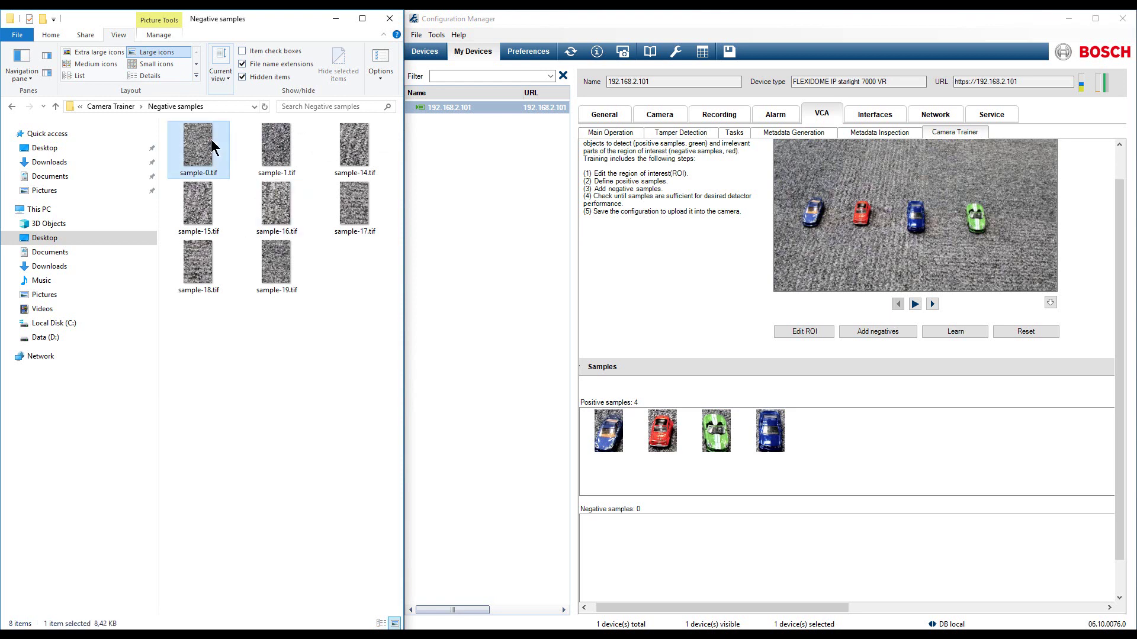
left_click(271, 260, "shift")
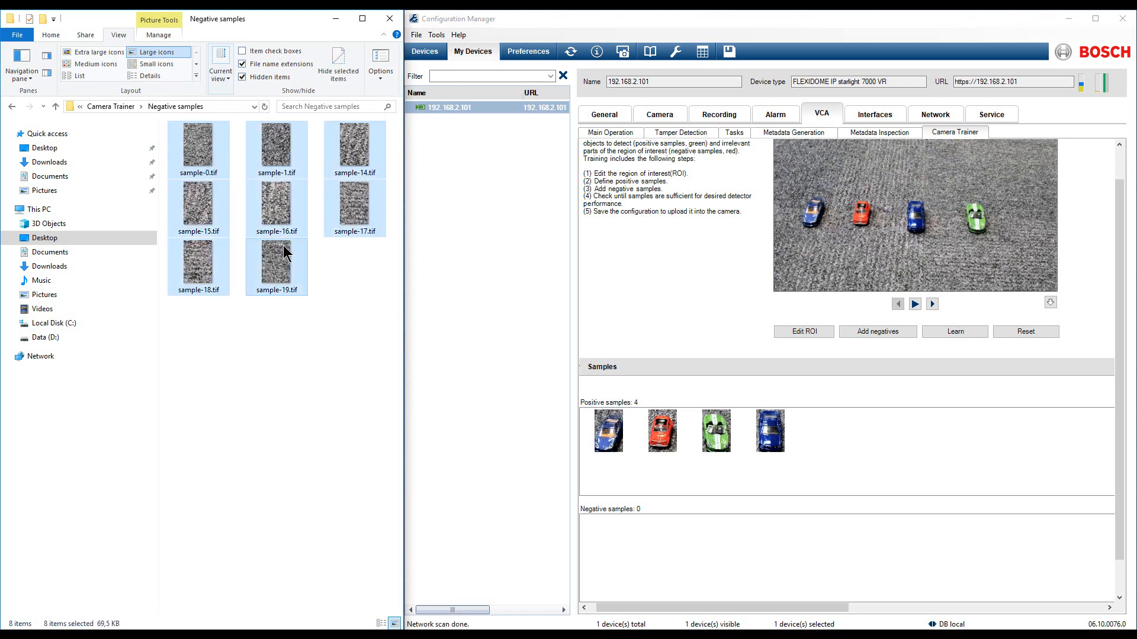
left_click_drag(301, 269, 653, 552)
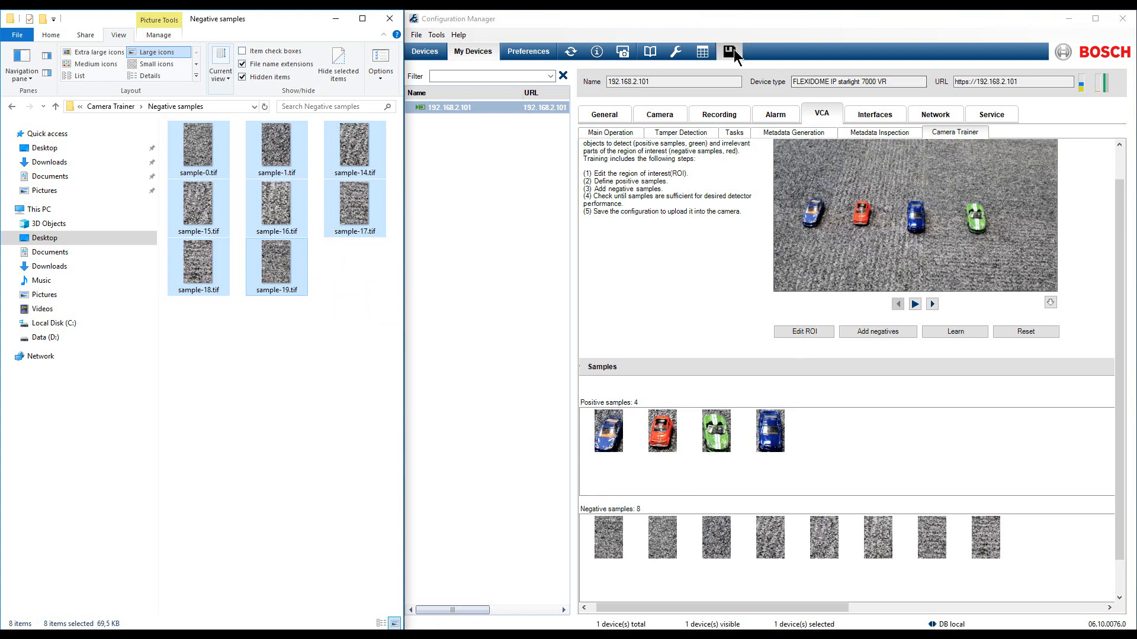
Step: Save the Camera Trainer detector with 4 positives and 8 negatives to the camera
left_click(732, 52)
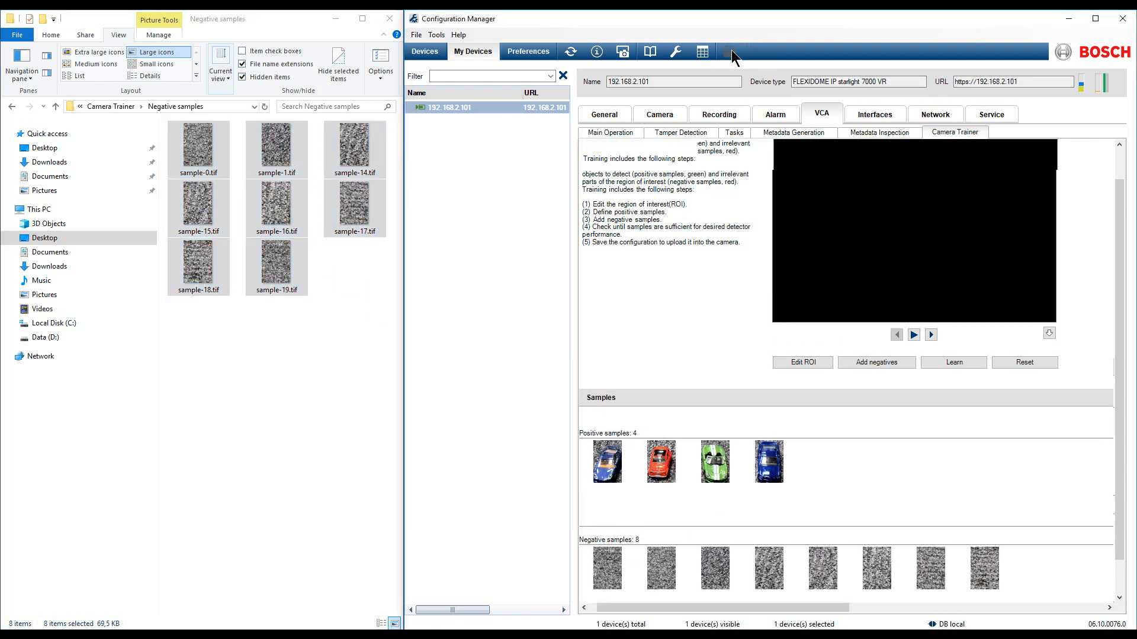